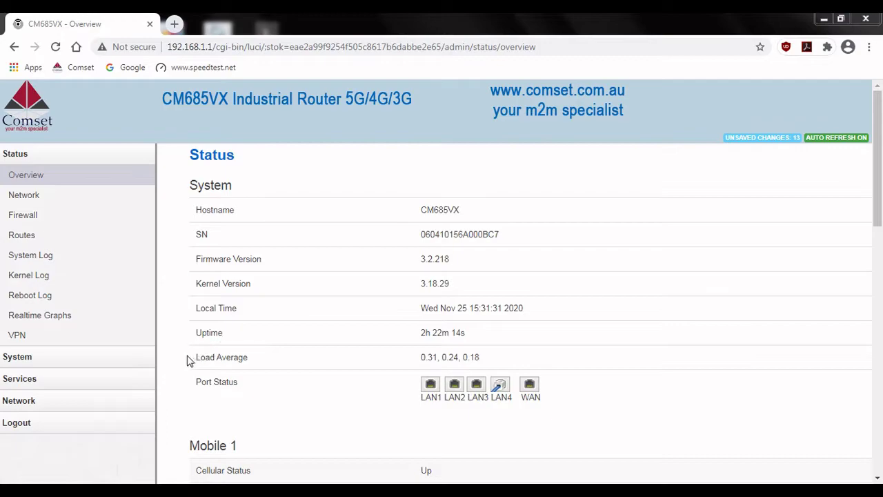
- Expand Services in the sidebar and scroll down to its SMS entry
{"action": "left_click", "coordinate": [115, 378]}
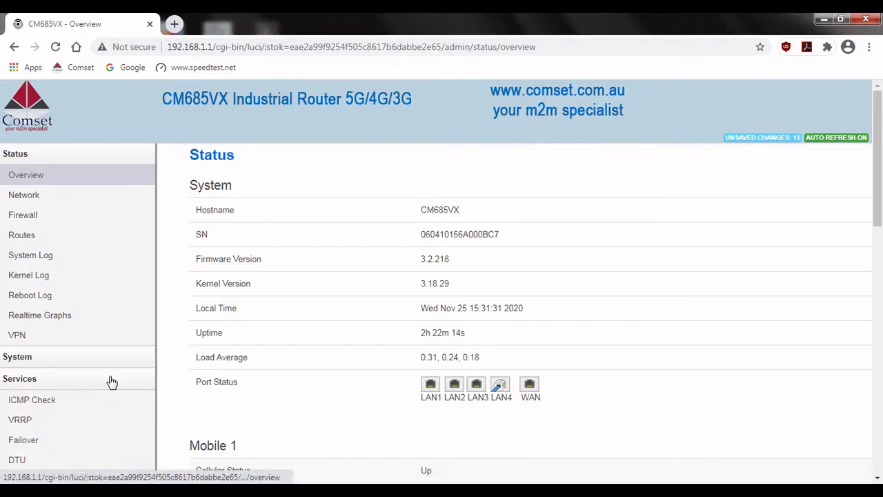
{"action": "scroll", "coordinate": [114, 385], "scroll_direction": "down", "scroll_amount": 1}
{"action": "scroll", "coordinate": [115, 385], "scroll_direction": "down", "scroll_amount": 1}
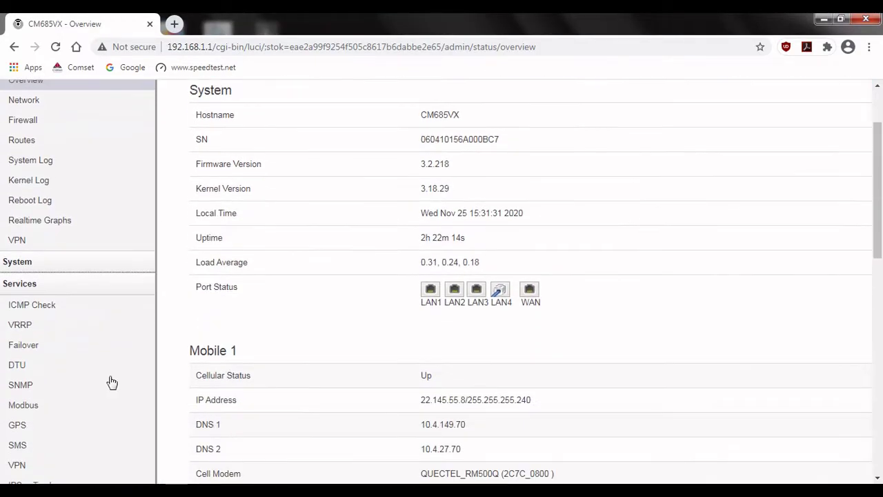
- On the SMS Command tab, enable SMS commands with SMS ACK and save & apply
{"action": "left_click", "coordinate": [34, 448]}
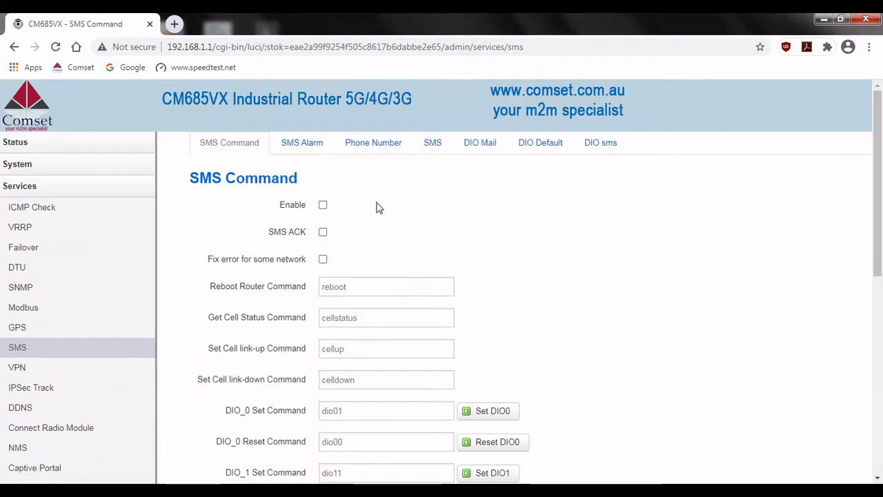
{"action": "left_click", "coordinate": [323, 233]}
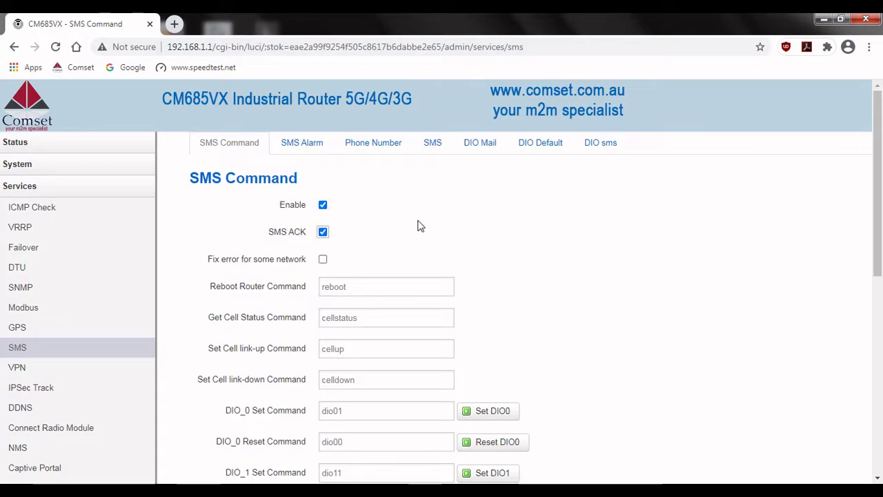
{"action": "scroll", "coordinate": [521, 250], "scroll_direction": "down", "scroll_amount": 1}
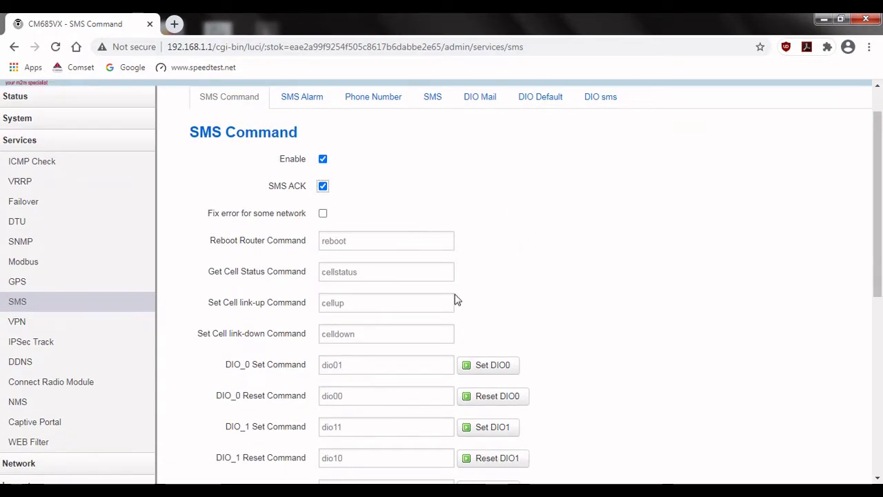
{"action": "scroll", "coordinate": [521, 303], "scroll_direction": "down", "scroll_amount": 1}
{"action": "scroll", "coordinate": [522, 304], "scroll_direction": "down", "scroll_amount": 3}
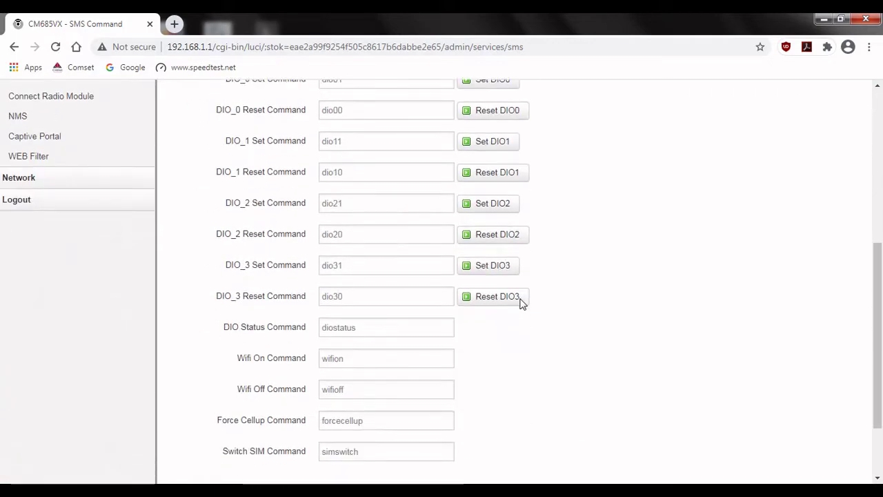
{"action": "scroll", "coordinate": [521, 303], "scroll_direction": "down", "scroll_amount": 2}
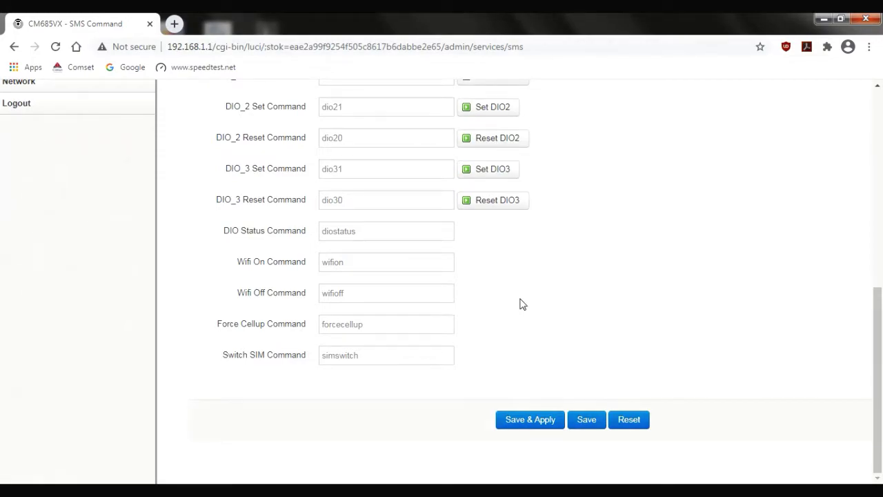
{"action": "left_click", "coordinate": [524, 421]}
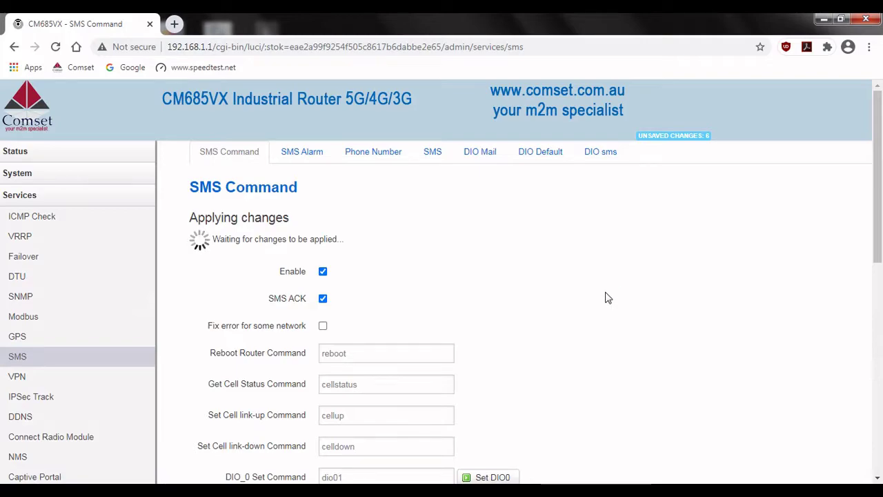
- Switch to the SMS Alarm tab showing the RSSI alarm settings
{"action": "left_click", "coordinate": [293, 161]}
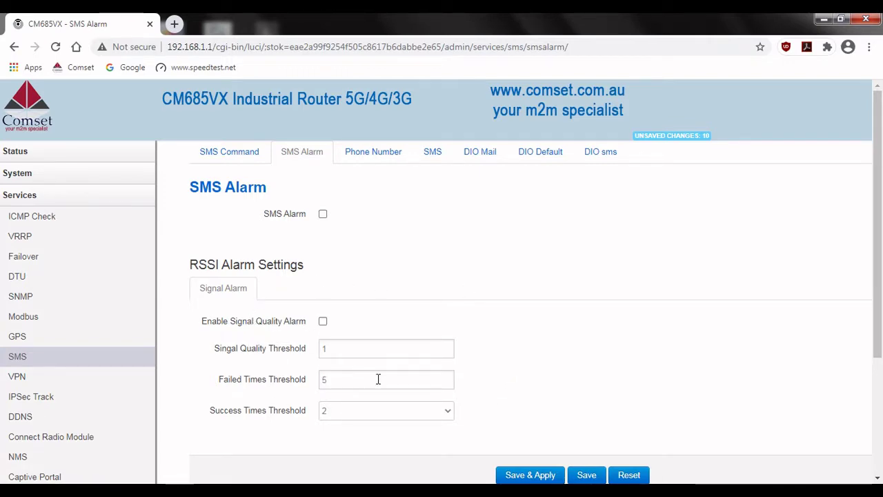
- Give NUM1 SMS Command and DIO change permissions, enter its phone number, and apply
{"action": "left_click", "coordinate": [381, 158]}
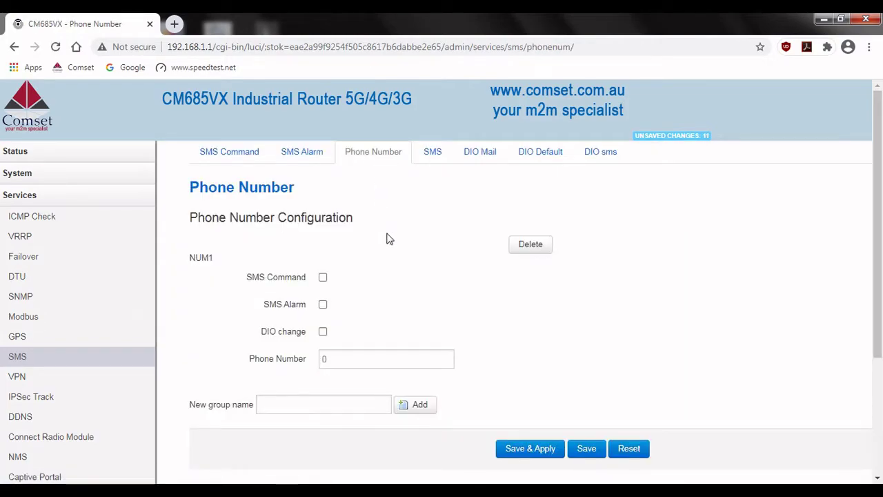
{"action": "left_click", "coordinate": [324, 280]}
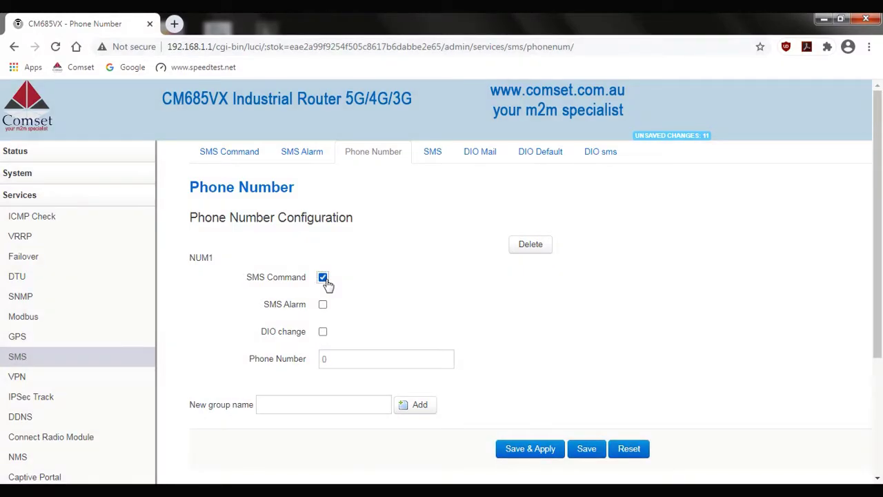
{"action": "left_click", "coordinate": [323, 334]}
{"action": "left_click", "coordinate": [353, 358]}
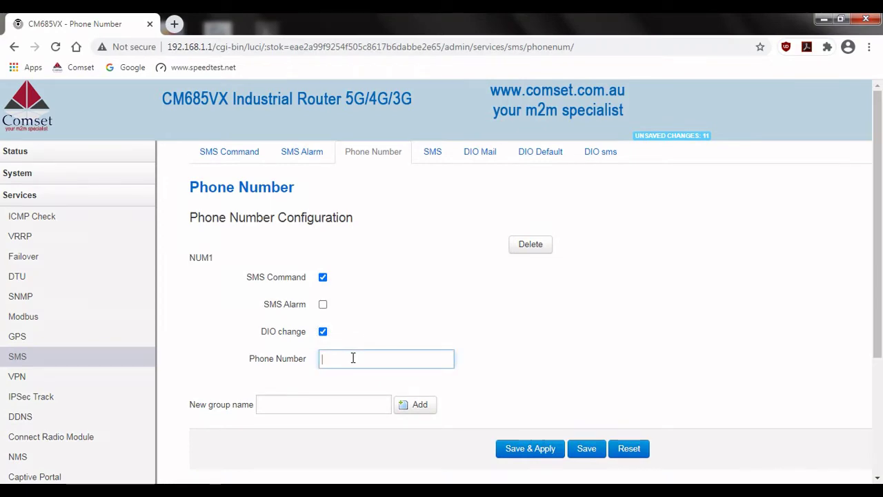
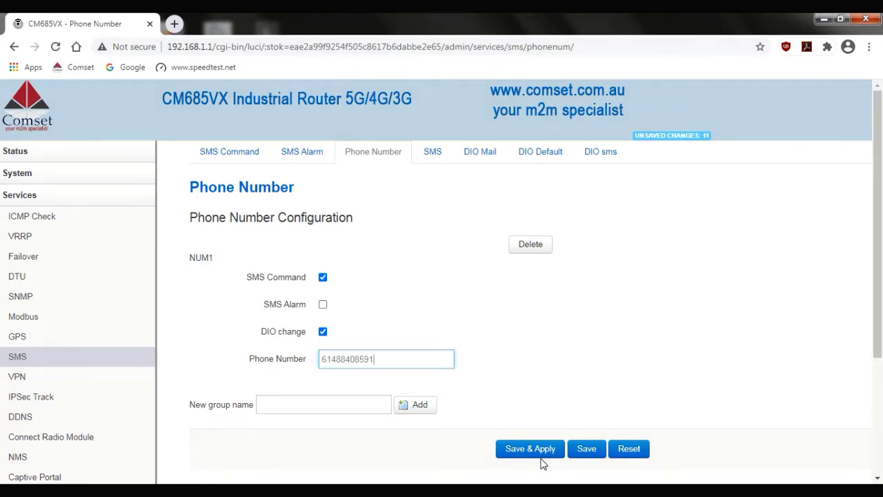
{"action": "left_click", "coordinate": [535, 452]}
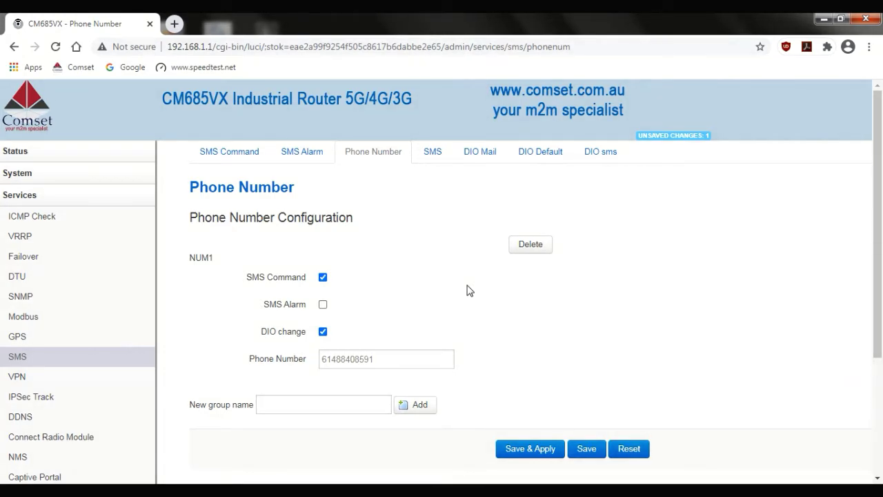
- On the DIO Default tab, set DIO_0 and DIO_1 direction to Input and apply
{"action": "left_click", "coordinate": [528, 156]}
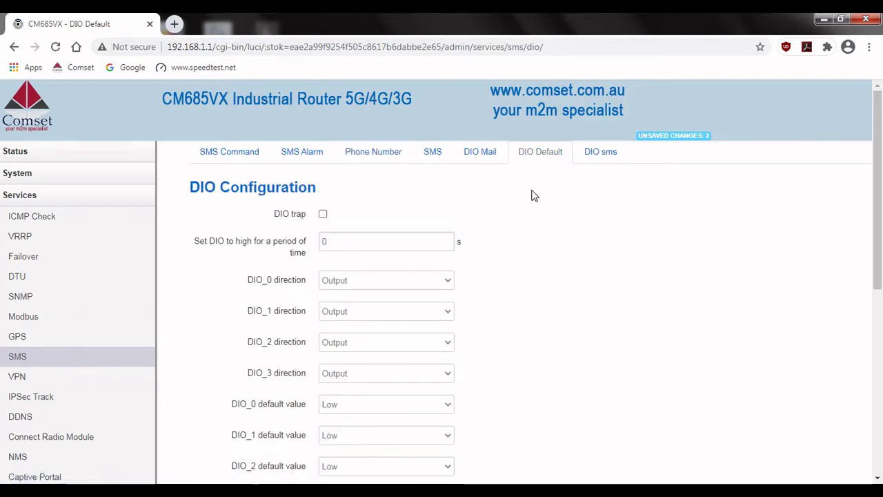
{"action": "scroll", "coordinate": [554, 224], "scroll_direction": "down", "scroll_amount": 1}
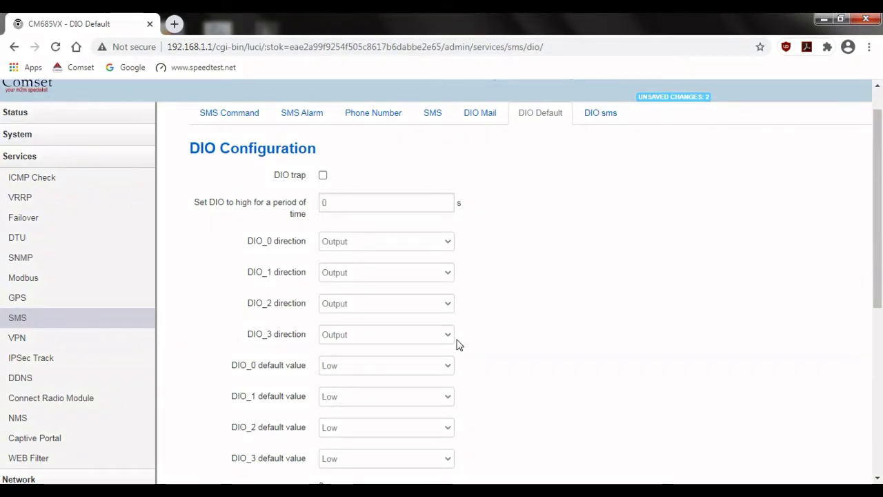
{"action": "left_click", "coordinate": [445, 247]}
{"action": "left_click", "coordinate": [414, 261]}
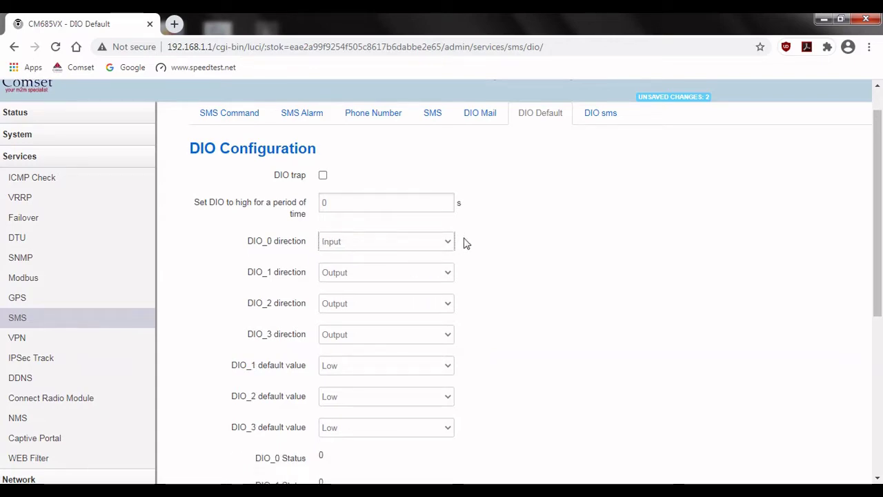
{"action": "left_click", "coordinate": [448, 274]}
{"action": "left_click", "coordinate": [375, 289]}
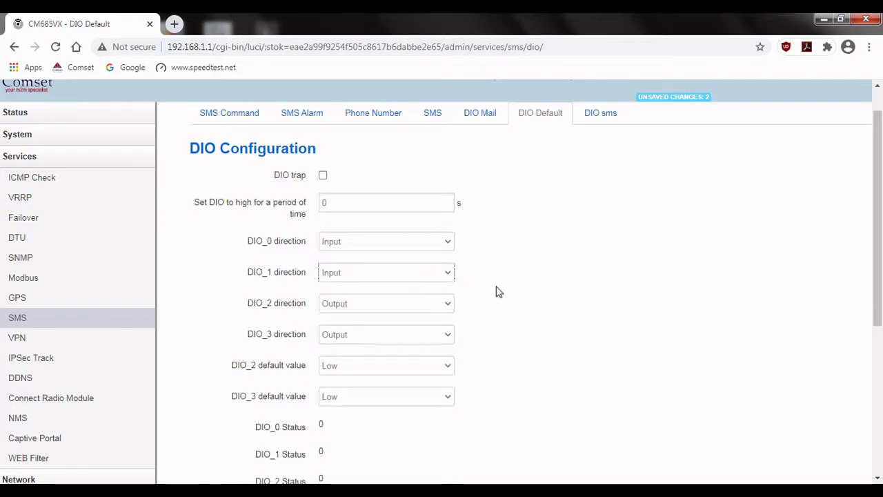
{"action": "scroll", "coordinate": [499, 292], "scroll_direction": "down", "scroll_amount": 4}
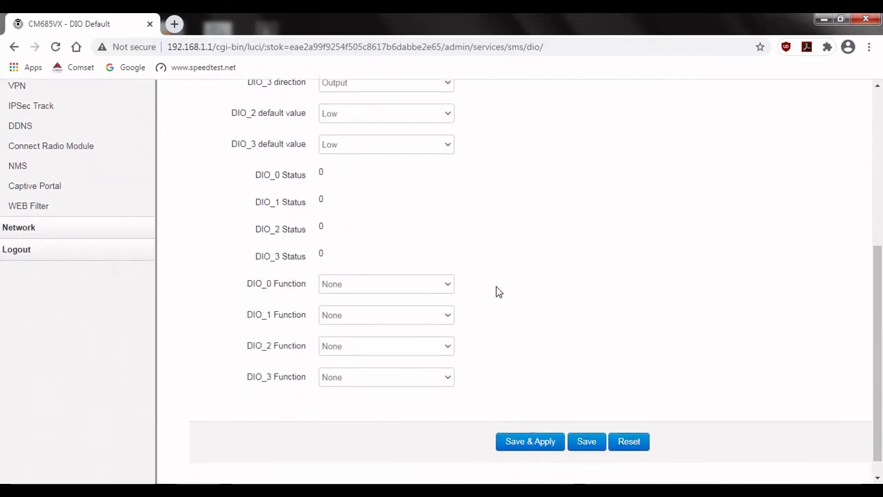
{"action": "left_click", "coordinate": [532, 420]}
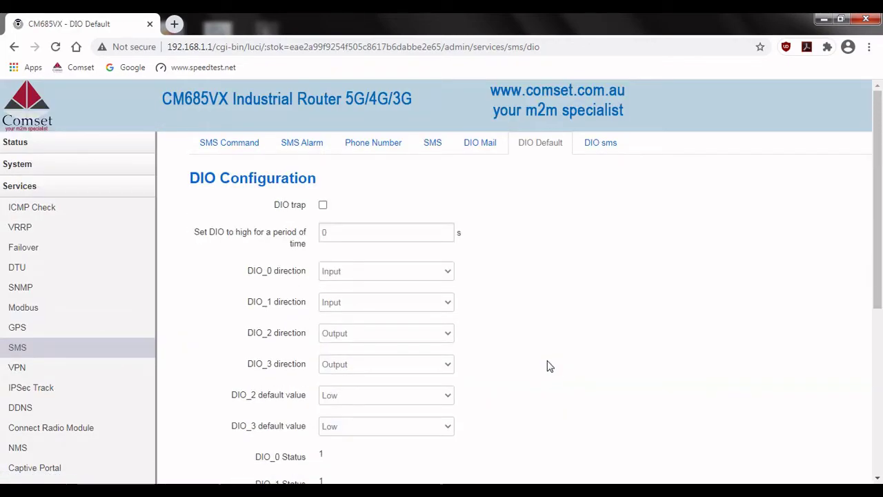
- Reload the DIO page and confirm DIO_0 Status reads 0 while DIO_1 reads 1
{"action": "scroll", "coordinate": [550, 366], "scroll_direction": "down", "scroll_amount": 2}
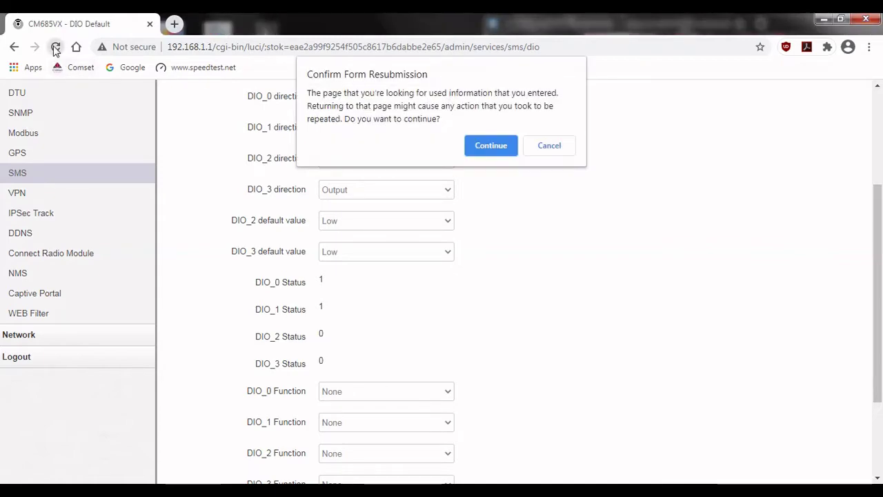
{"action": "left_click", "coordinate": [496, 145]}
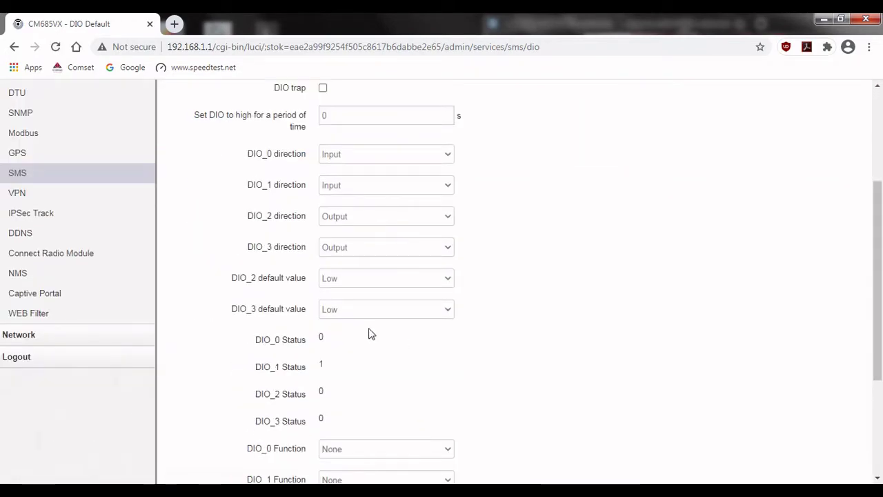
{"action": "scroll", "coordinate": [331, 343], "scroll_direction": "down", "scroll_amount": 1}
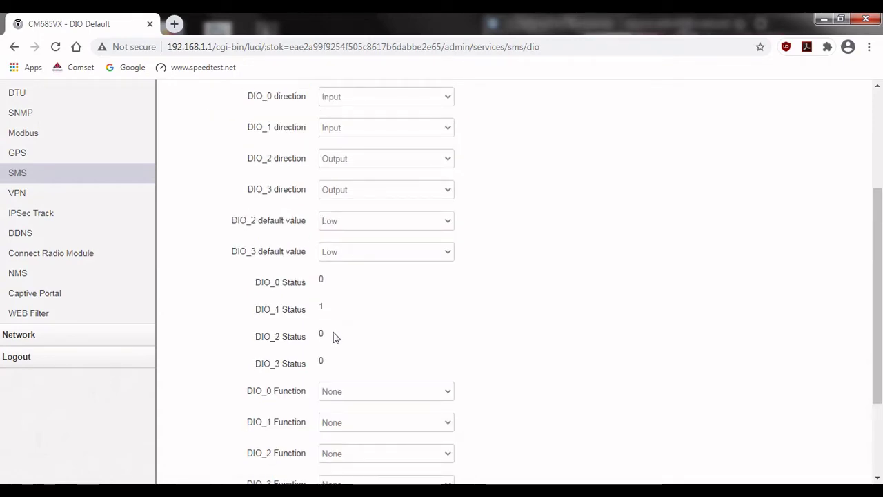
- Bring up the mirrored phone in TeamViewer and open the router's DIO0 1-to-0 SMS
{"action": "mouse_move", "coordinate": [338, 483]}
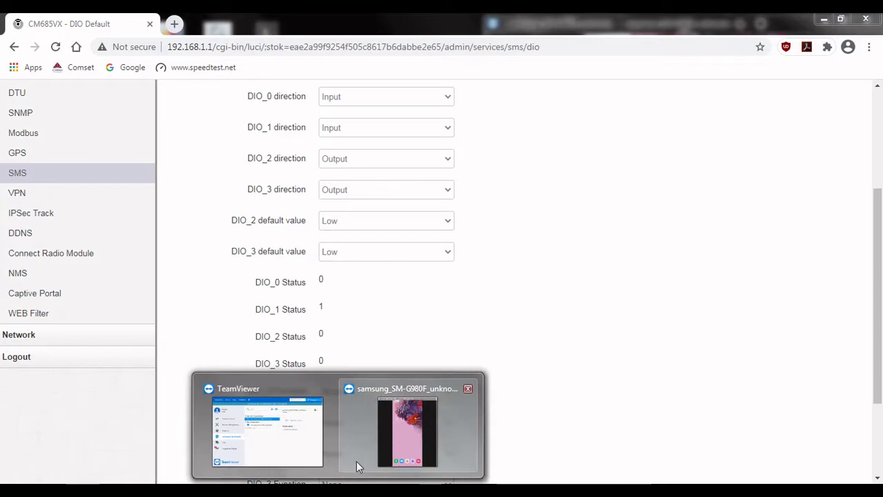
{"action": "left_click", "coordinate": [379, 437]}
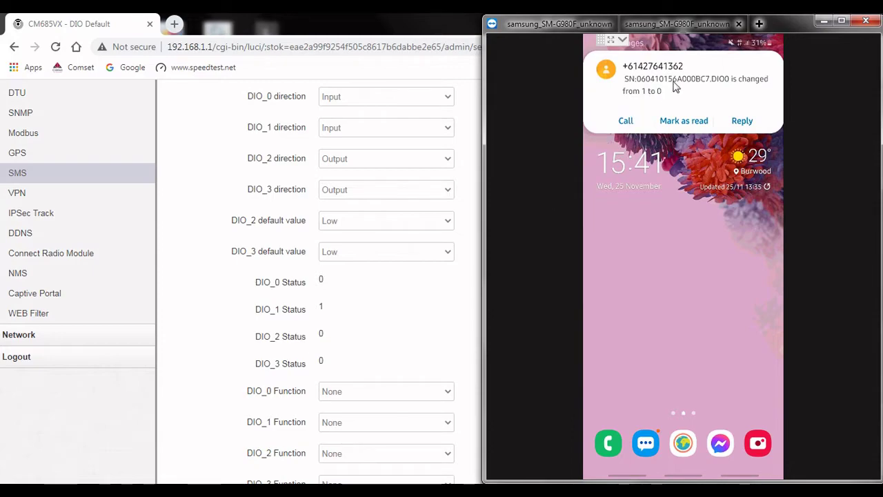
{"action": "left_click", "coordinate": [759, 72]}
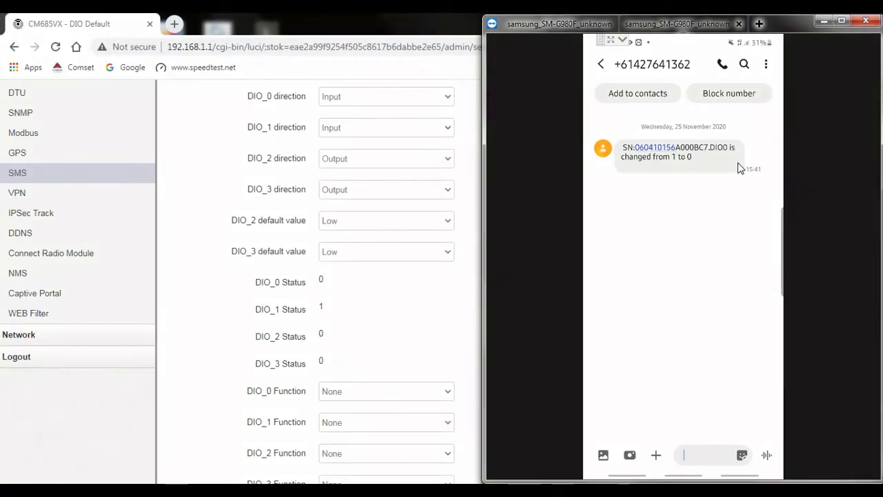
- Reload the DIO page to see DIO_0 Status at 1, check the phone, then maximize the browser
{"action": "left_click", "coordinate": [56, 47]}
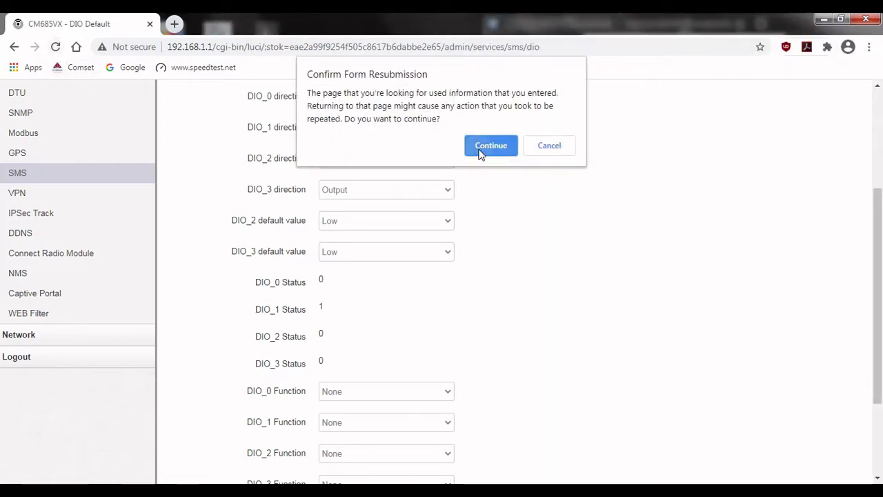
{"action": "left_click", "coordinate": [481, 152]}
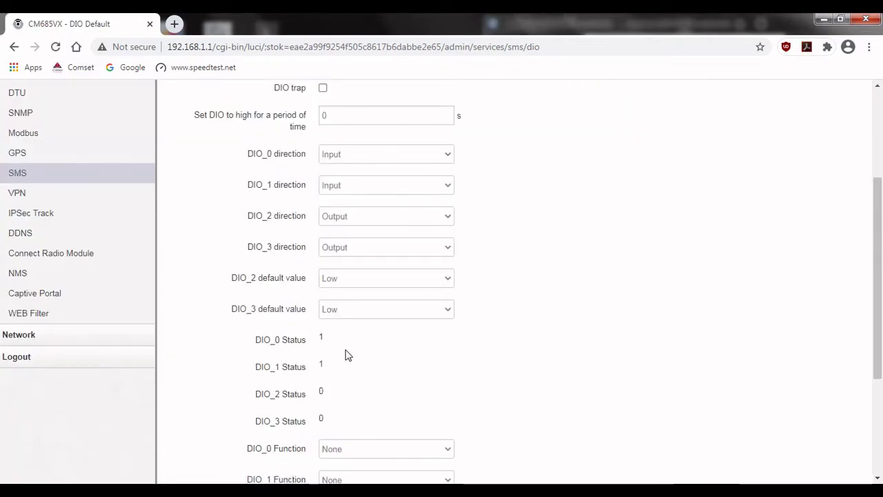
{"action": "left_click", "coordinate": [407, 430]}
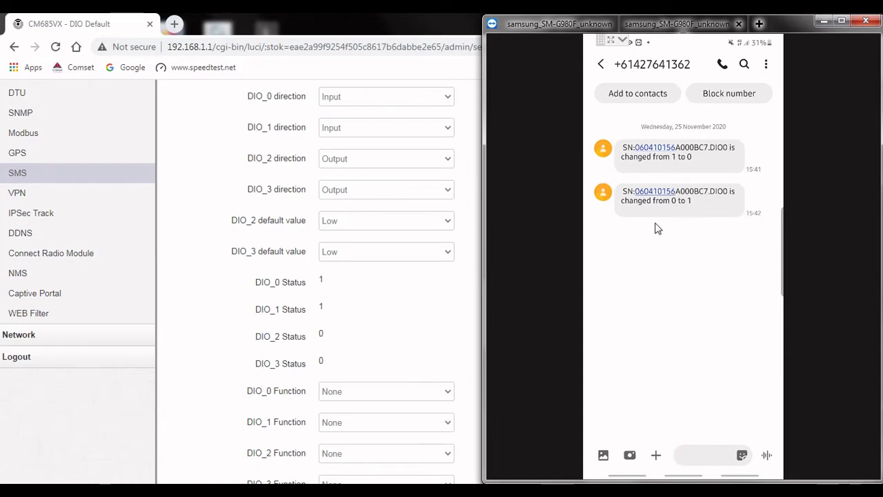
{"action": "key", "text": "super+Up"}
- On the DIO sms tab, tick then untick self-defined DIO SMS alarm, then expand Status
{"action": "middle_click", "coordinate": [541, 304]}
{"action": "scroll", "coordinate": [541, 303], "scroll_direction": "up", "scroll_amount": 3}
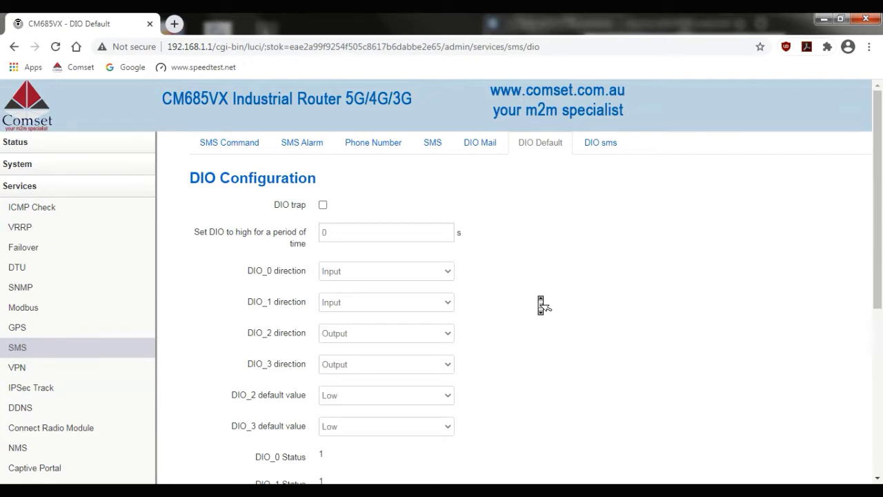
{"action": "left_click", "coordinate": [542, 303]}
{"action": "left_click", "coordinate": [599, 142]}
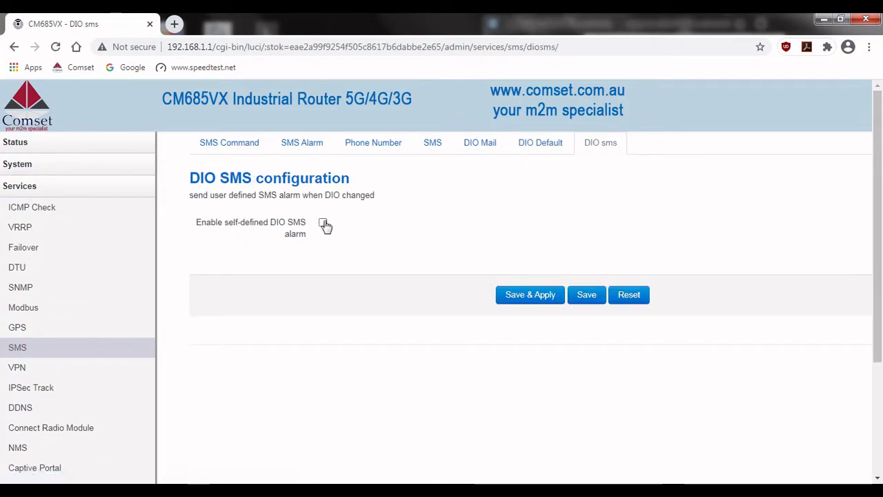
{"action": "left_click", "coordinate": [324, 224]}
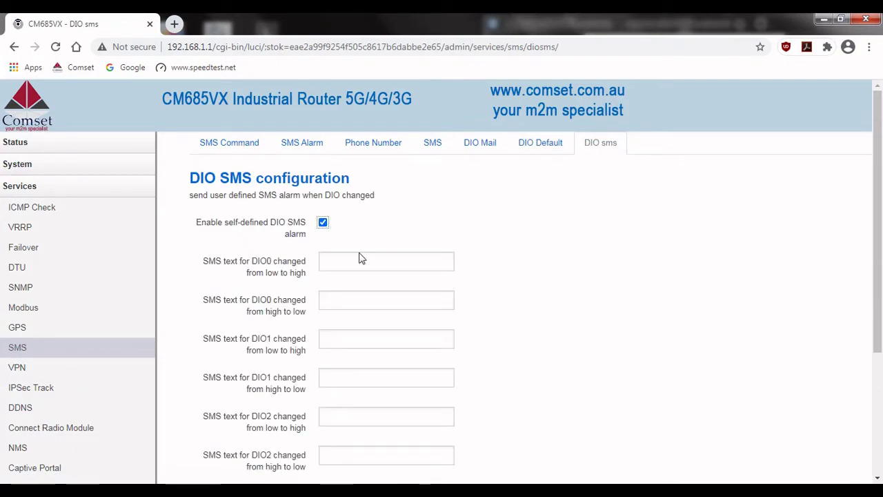
{"action": "middle_click", "coordinate": [473, 263]}
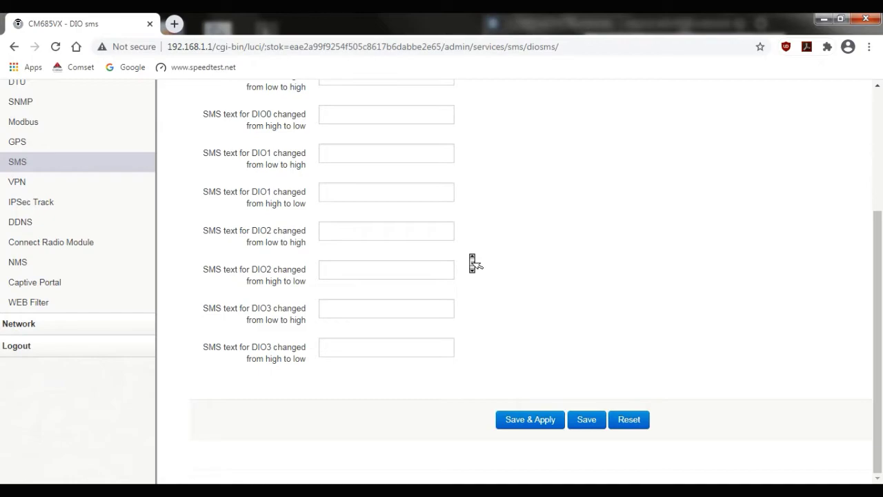
{"action": "scroll", "coordinate": [472, 263], "scroll_direction": "up", "scroll_amount": 3}
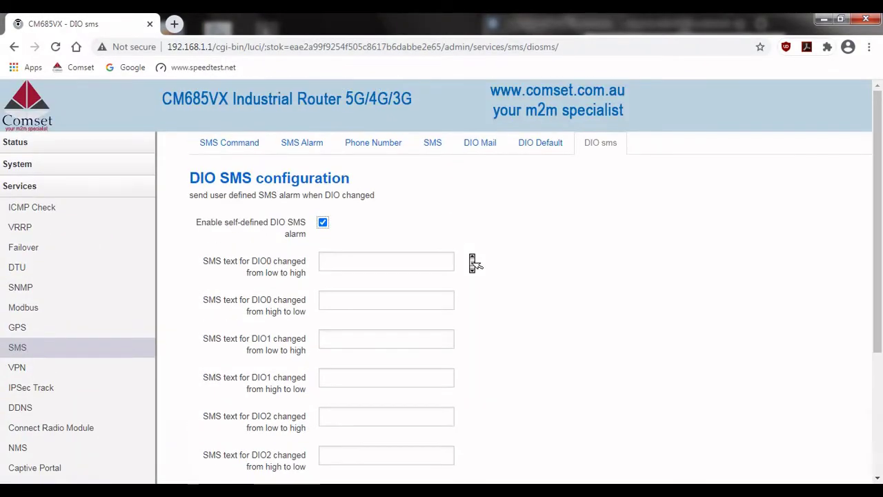
{"action": "left_click", "coordinate": [323, 222]}
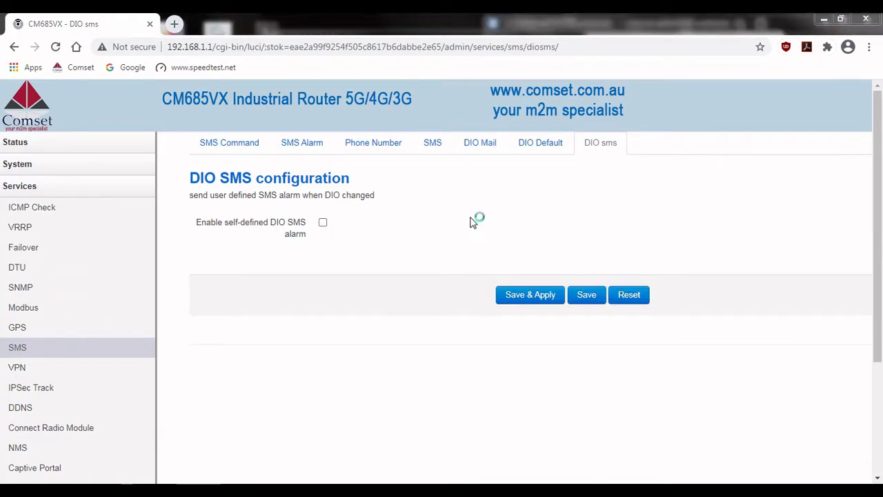
{"action": "left_click", "coordinate": [122, 149]}
- Go to Status Overview, then through Services > SMS to the DIO Mail configuration tab
{"action": "left_click", "coordinate": [73, 171]}
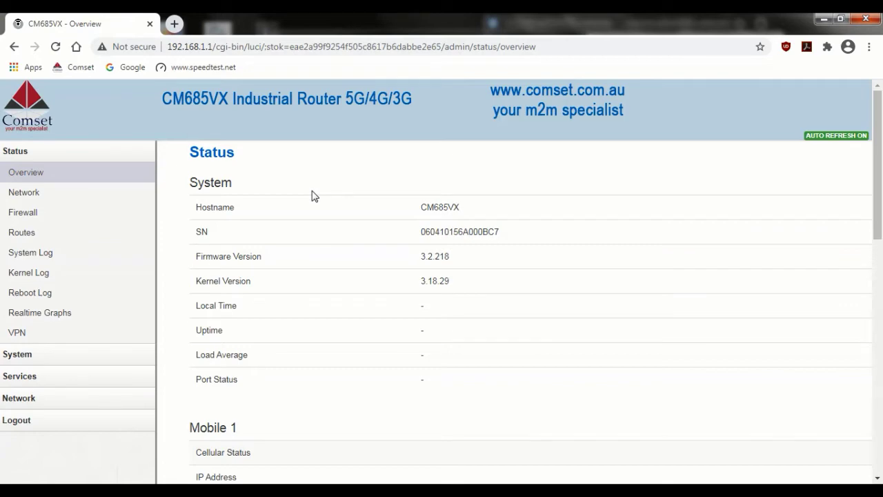
{"action": "left_click", "coordinate": [40, 387]}
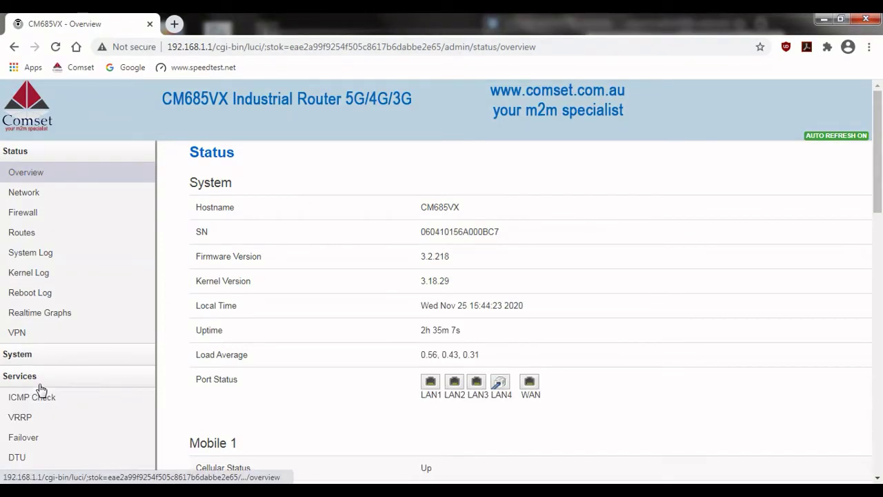
{"action": "scroll", "coordinate": [39, 390], "scroll_direction": "down", "scroll_amount": 1}
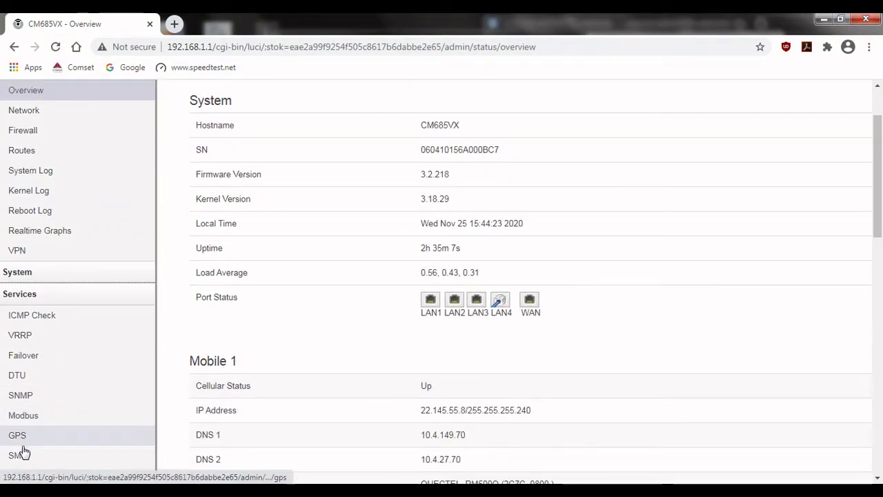
{"action": "left_click", "coordinate": [19, 455]}
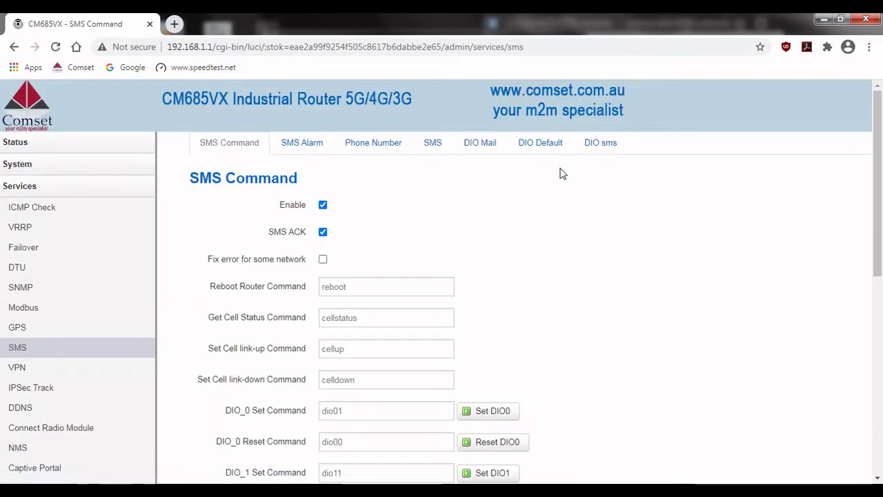
{"action": "left_click", "coordinate": [481, 143]}
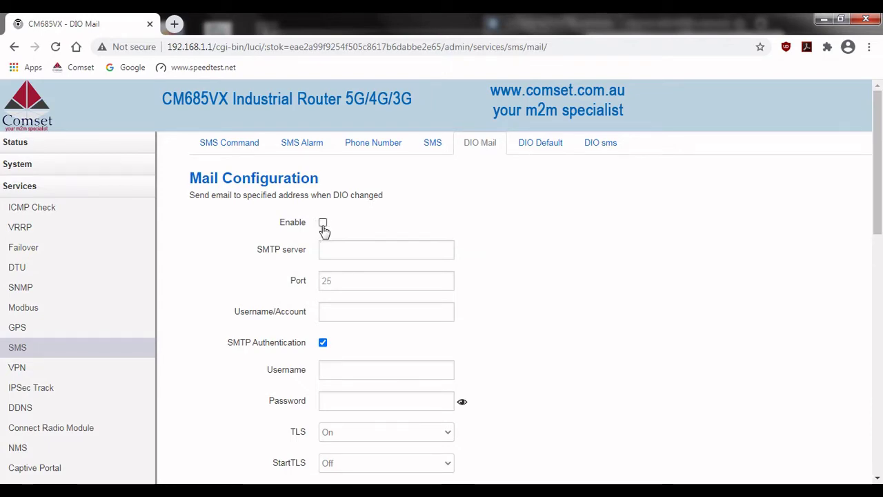
- Enter mail.comset.com.au as the SMTP server address
{"action": "left_click", "coordinate": [335, 248]}
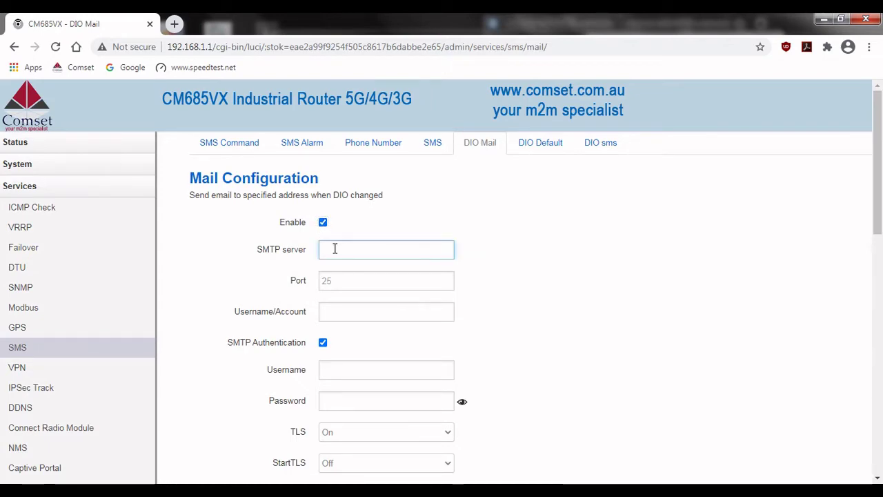
{"action": "type", "text": "ma"}
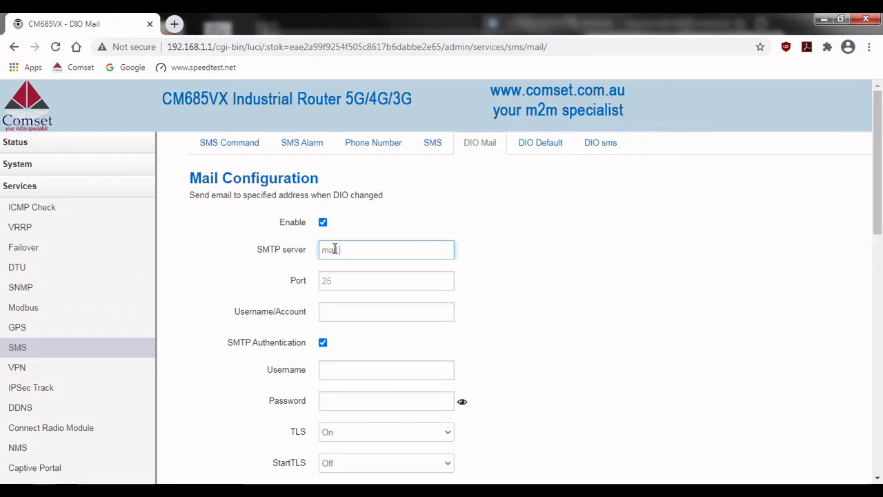
{"action": "type", "text": "il.comset.com.au"}
{"action": "key", "text": "ctrl+a"}
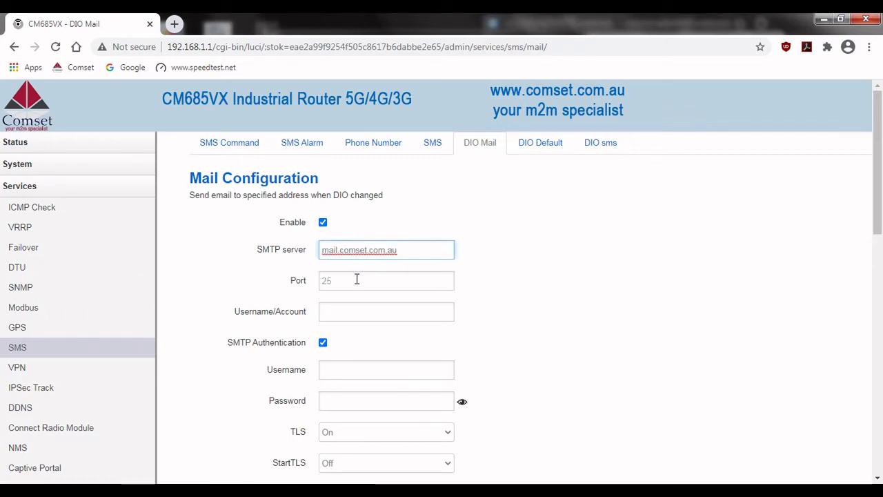
{"action": "left_click", "coordinate": [357, 280]}
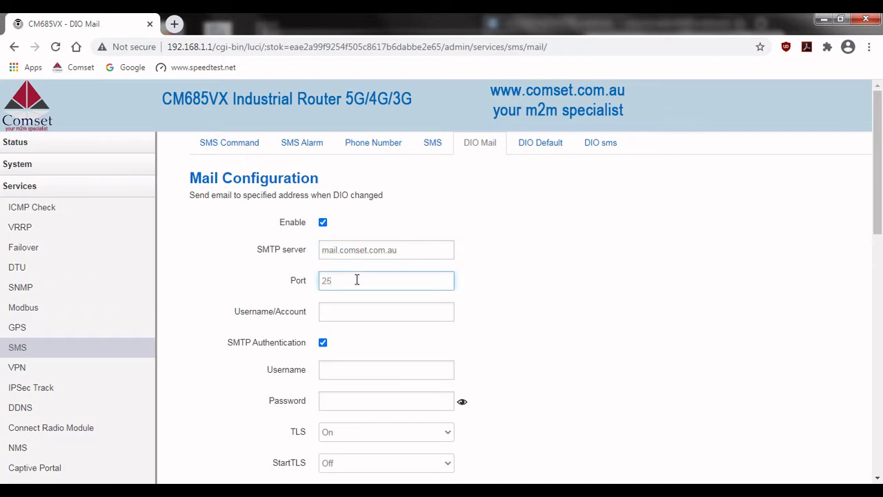
- Fill in the mail account e-mail address, the SMTP authentication username and the account password
{"action": "left_click", "coordinate": [352, 310]}
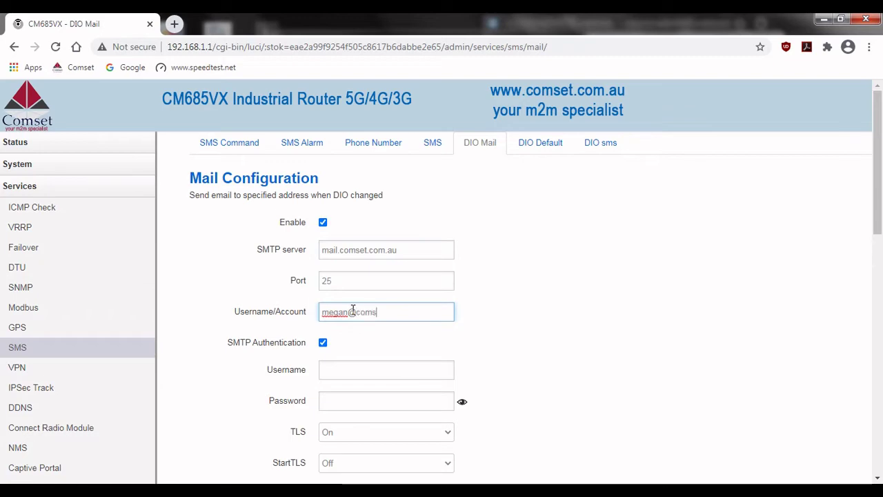
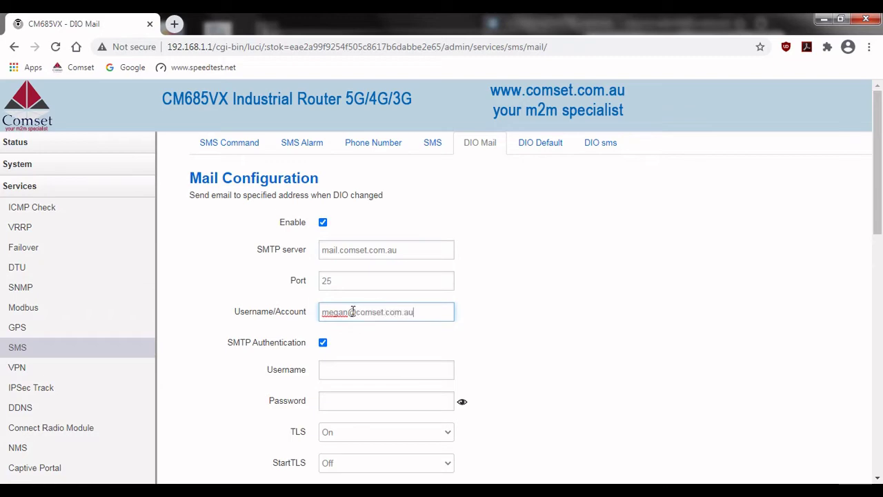
{"action": "left_click", "coordinate": [345, 371]}
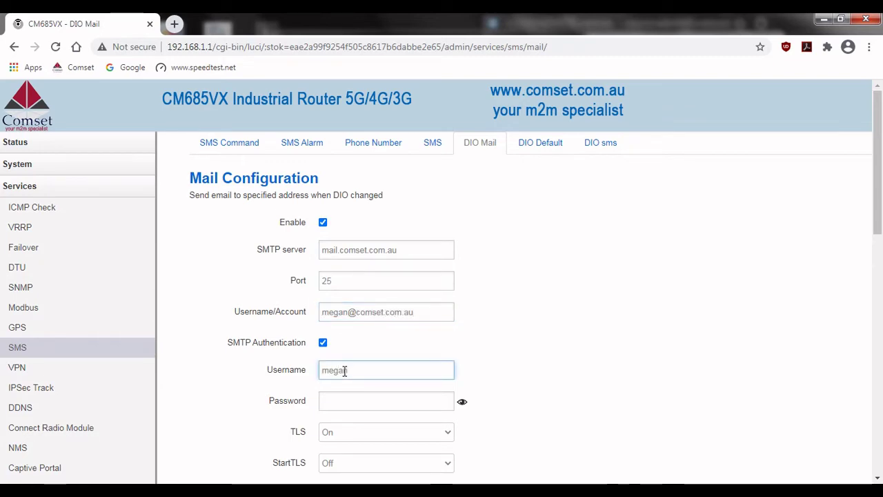
{"action": "left_click", "coordinate": [344, 398]}
{"action": "type", "text": "******"}
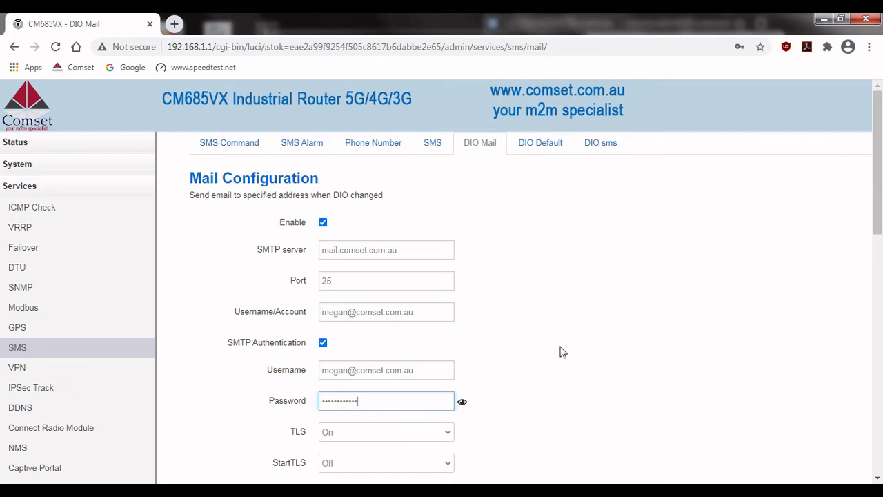
- Rename DIO_0 to Gate01 with high text 'Closed' and low text 'Open'
{"action": "scroll", "coordinate": [564, 353], "scroll_direction": "down", "scroll_amount": 1}
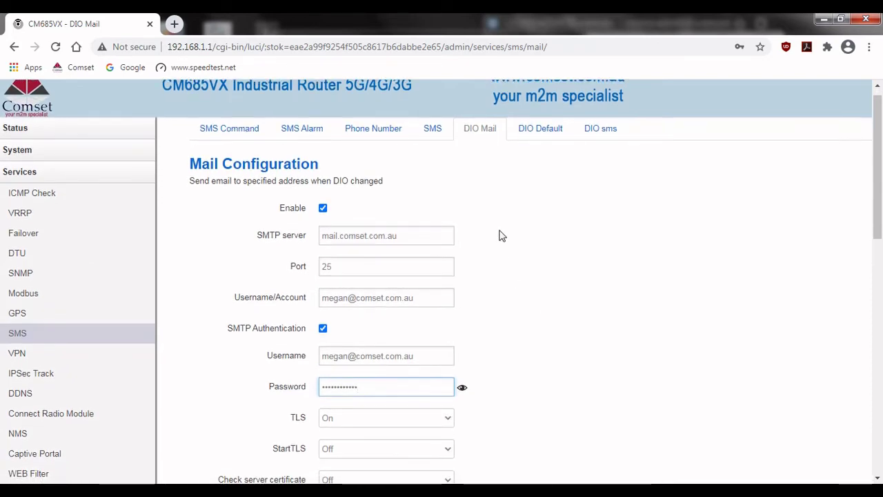
{"action": "scroll", "coordinate": [500, 235], "scroll_direction": "down", "scroll_amount": 3}
{"action": "scroll", "coordinate": [503, 236], "scroll_direction": "down", "scroll_amount": 3}
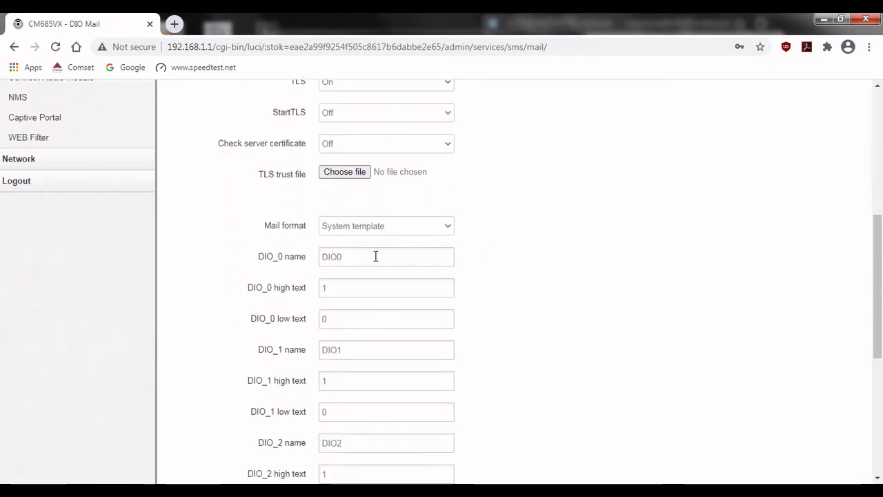
{"action": "double_click", "coordinate": [373, 257]}
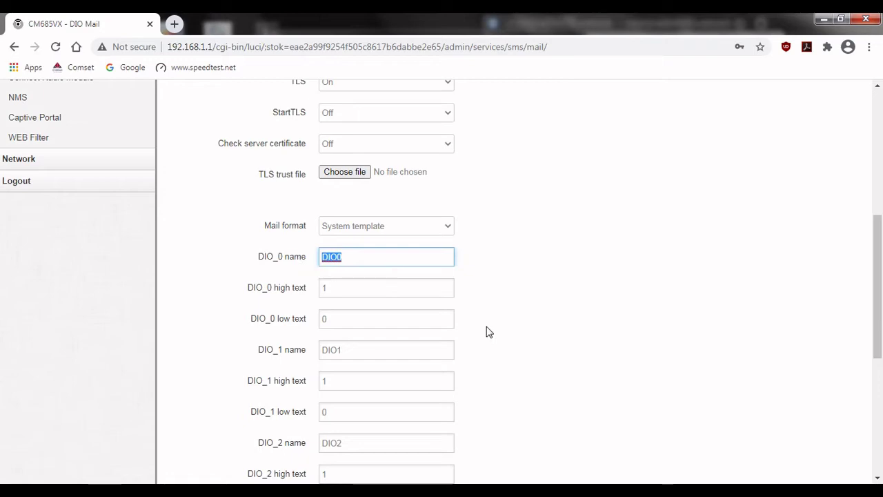
{"action": "type", "text": "Gate01"}
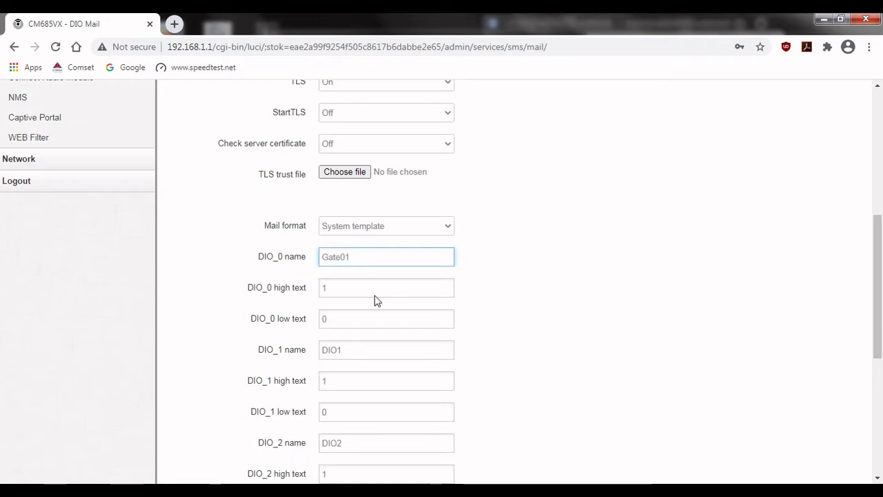
{"action": "key", "text": "Tab"}
{"action": "type", "text": "Clos"}
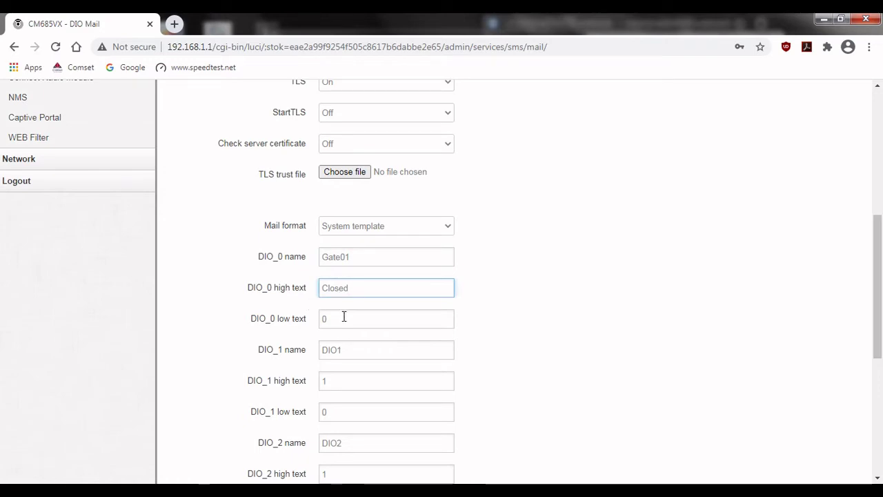
{"action": "key", "text": "Tab"}
{"action": "type", "text": "O"}
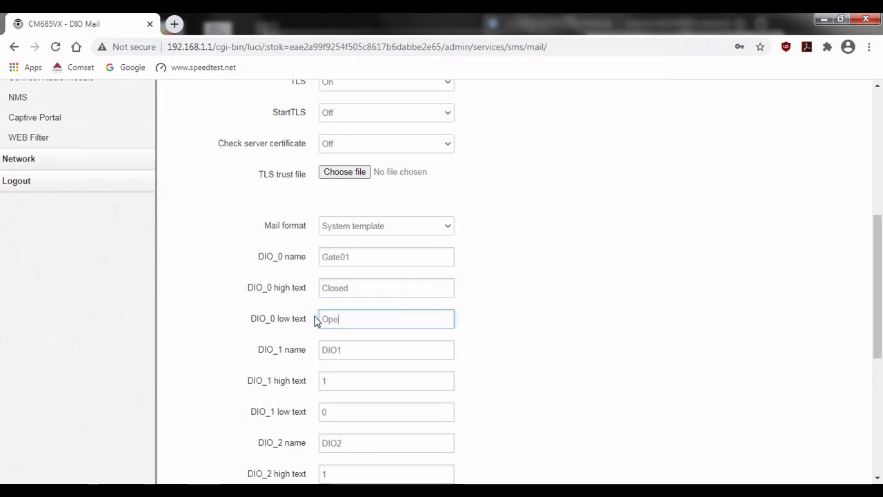
- Create a new receiver group named TEST
{"action": "left_click", "coordinate": [622, 320]}
{"action": "scroll", "coordinate": [621, 319], "scroll_direction": "down", "scroll_amount": 4}
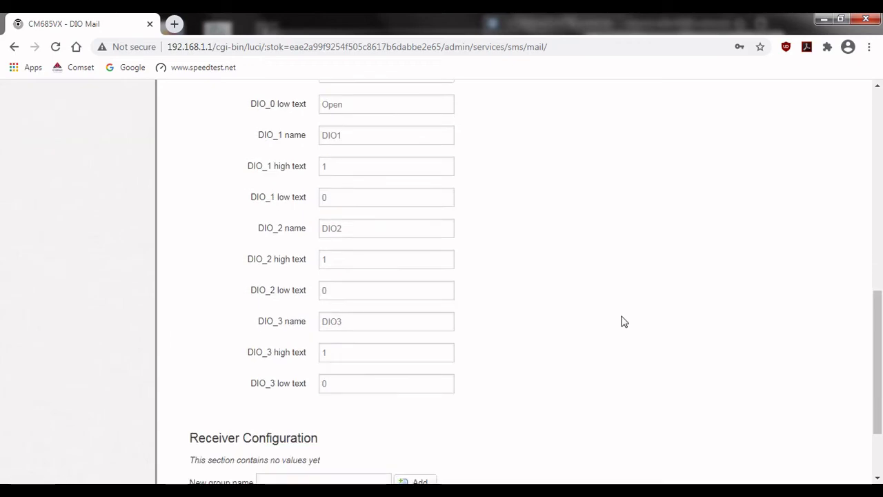
{"action": "scroll", "coordinate": [624, 324], "scroll_direction": "down", "scroll_amount": 1}
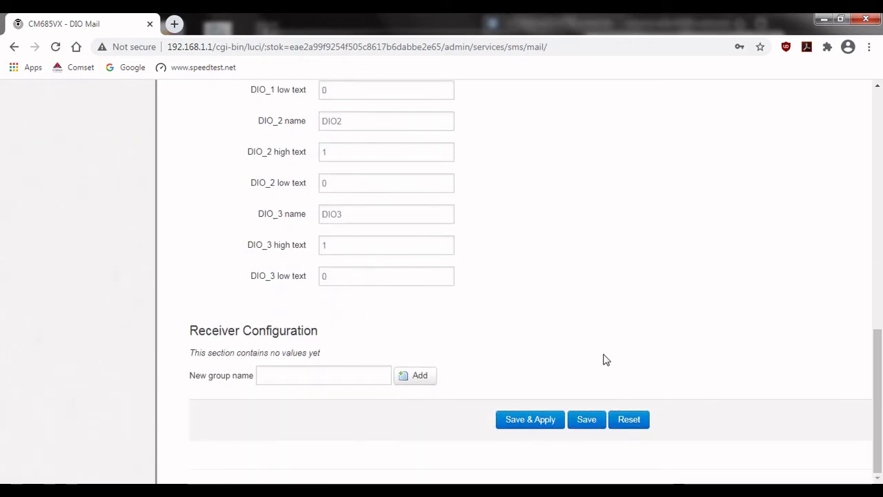
{"action": "left_click", "coordinate": [366, 376]}
{"action": "type", "text": "TES"}
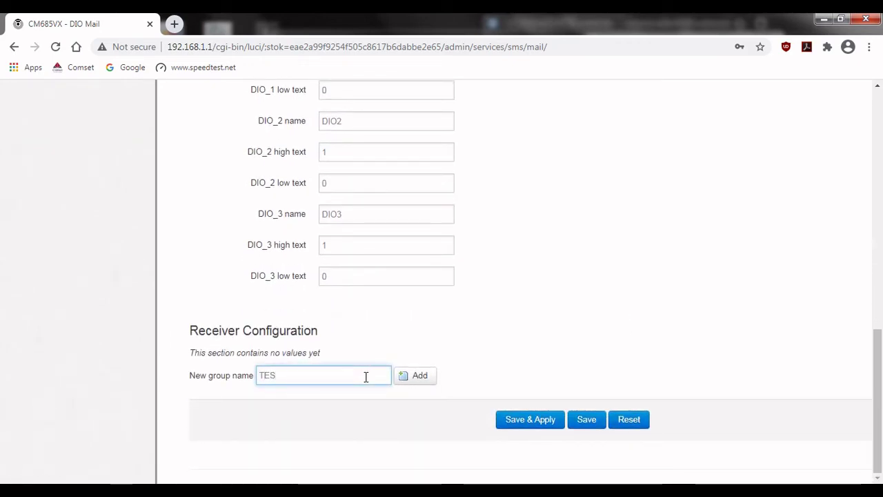
{"action": "type", "text": "T"}
{"action": "left_click", "coordinate": [405, 381]}
- Enable DIO change alerts for TEST, enter the receiver's e-mail address, and Save & Apply
{"action": "scroll", "coordinate": [407, 386], "scroll_direction": "down", "scroll_amount": 15}
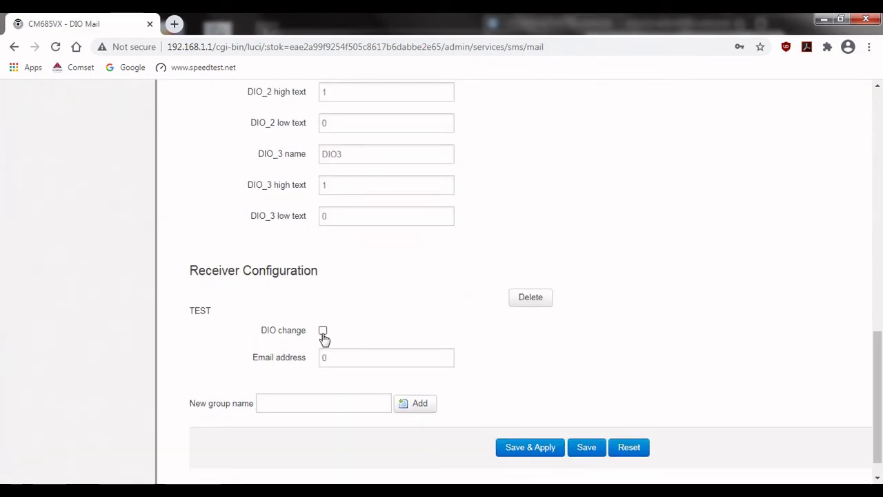
{"action": "left_click", "coordinate": [322, 332]}
{"action": "left_click", "coordinate": [342, 355]}
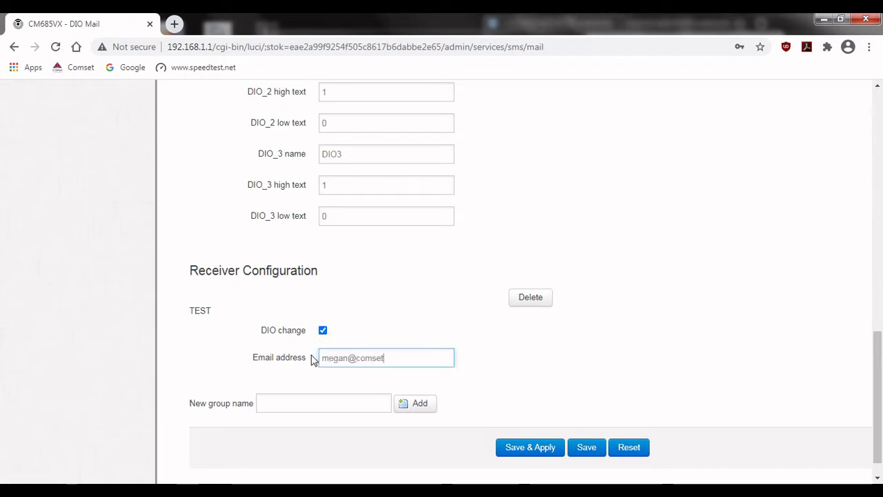
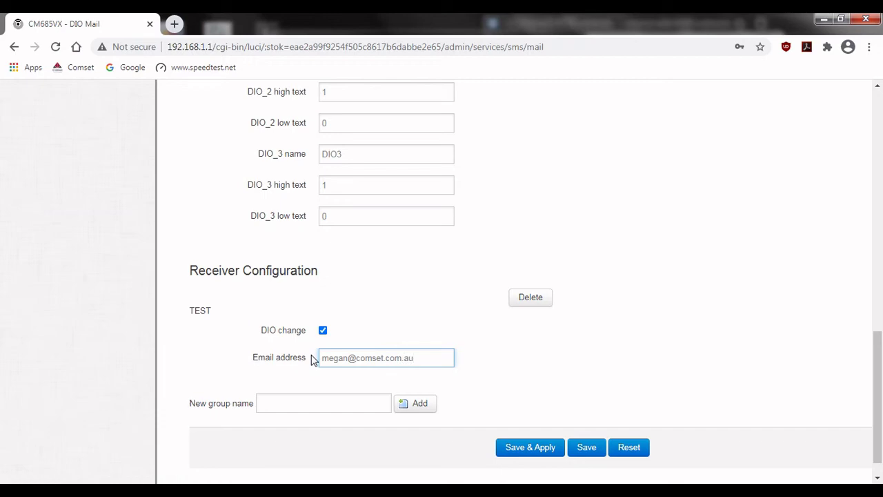
{"action": "left_click", "coordinate": [528, 449]}
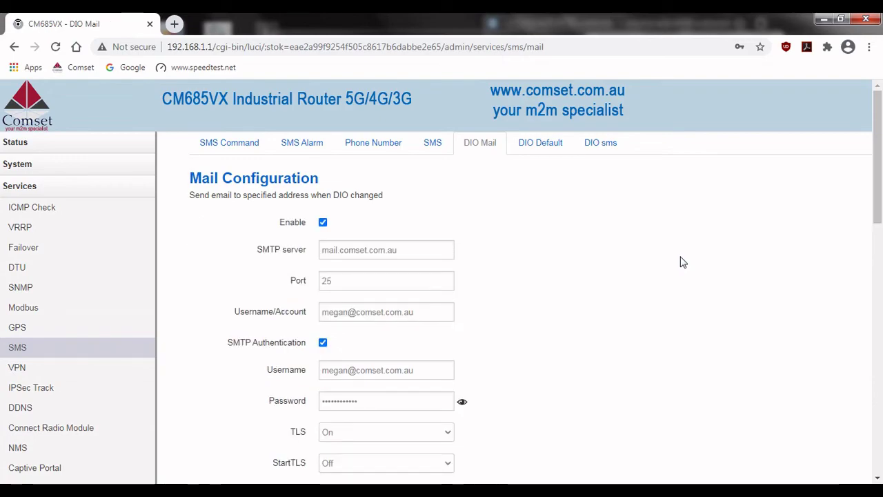
- Switch to the DIO Default settings and scroll down to the DIO Status rows
{"action": "scroll", "coordinate": [632, 270], "scroll_direction": "down", "scroll_amount": 1}
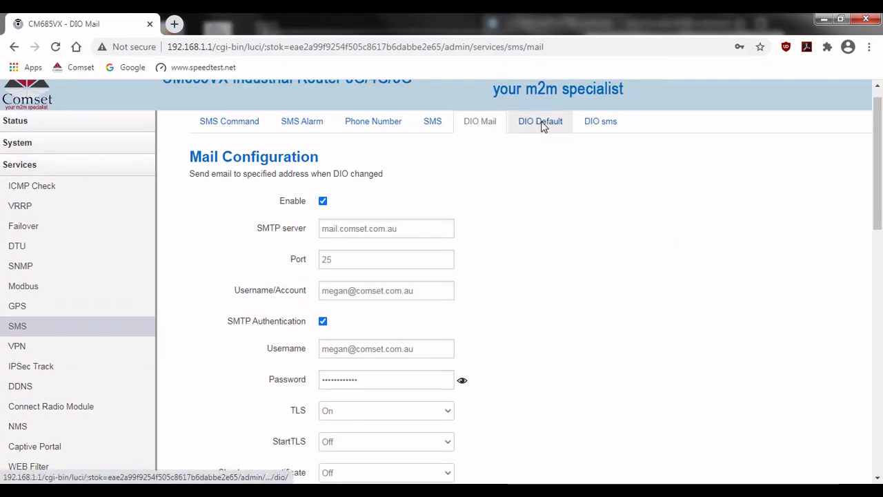
{"action": "left_click", "coordinate": [539, 120]}
{"action": "scroll", "coordinate": [580, 262], "scroll_direction": "down", "scroll_amount": 2}
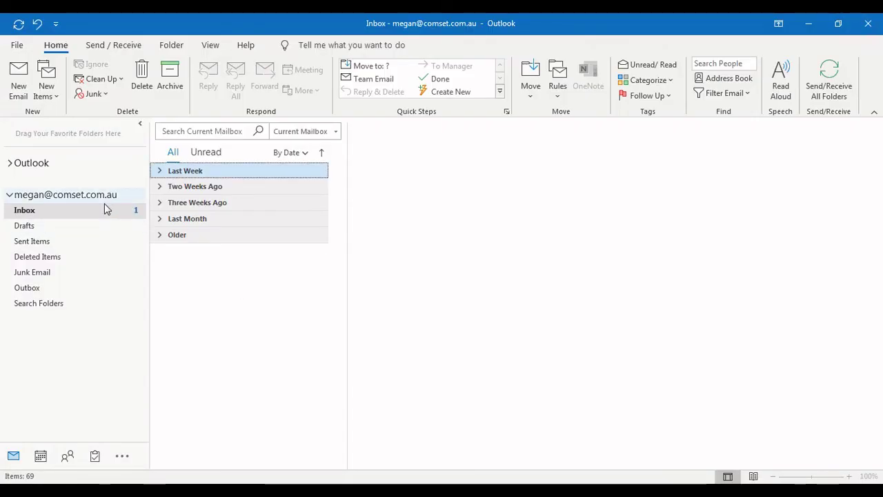
- Read both 'Gate01 changed' emails: Closed to Open, then Open to Closed
{"action": "left_click", "coordinate": [209, 198]}
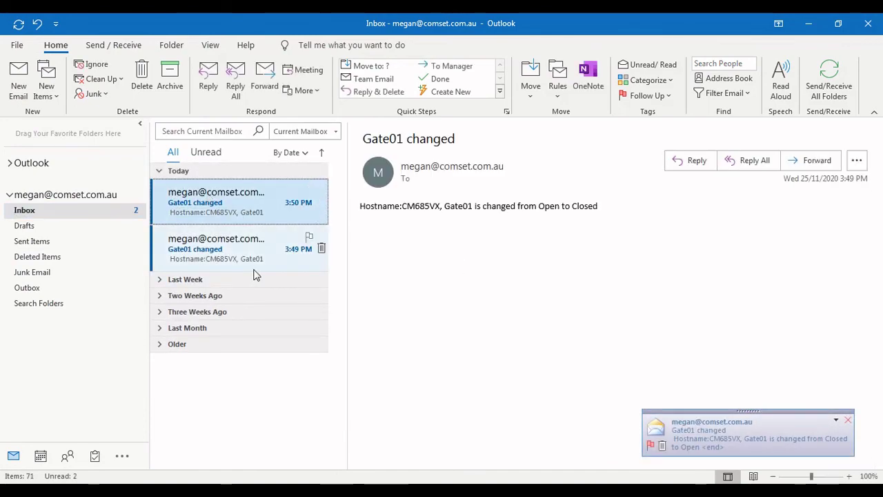
{"action": "left_click", "coordinate": [254, 268]}
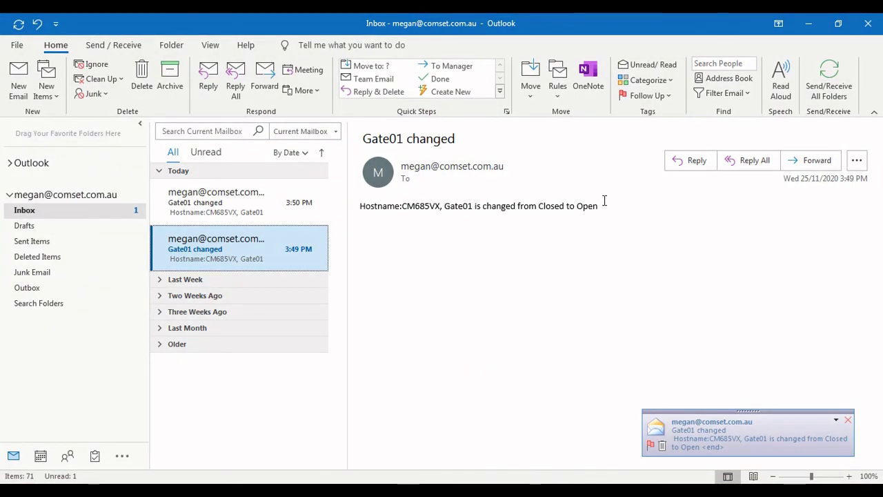
{"action": "left_click", "coordinate": [243, 214]}
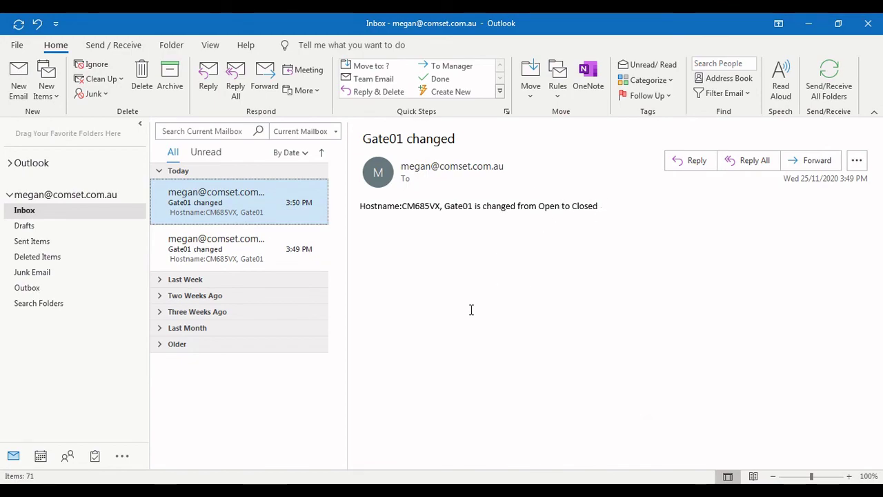
- Minimise Outlook, reload the router's DIO Default page, and scroll back to the top
{"action": "left_click", "coordinate": [809, 21]}
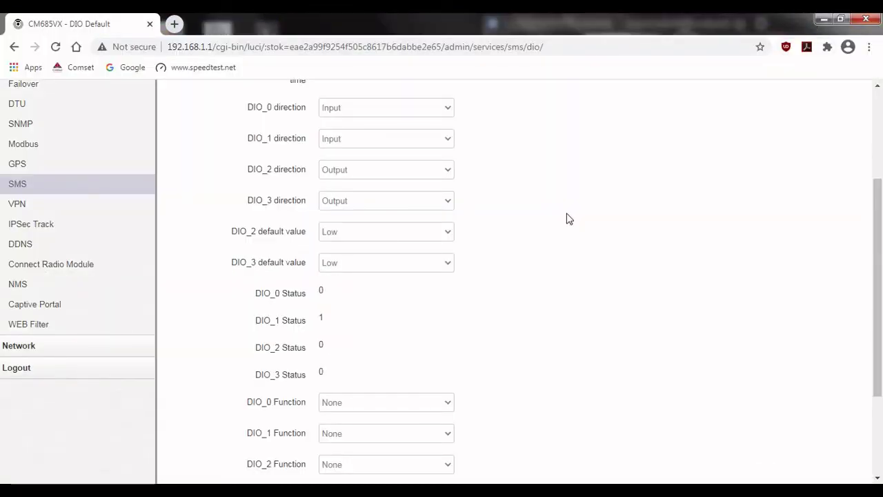
{"action": "left_click", "coordinate": [55, 46]}
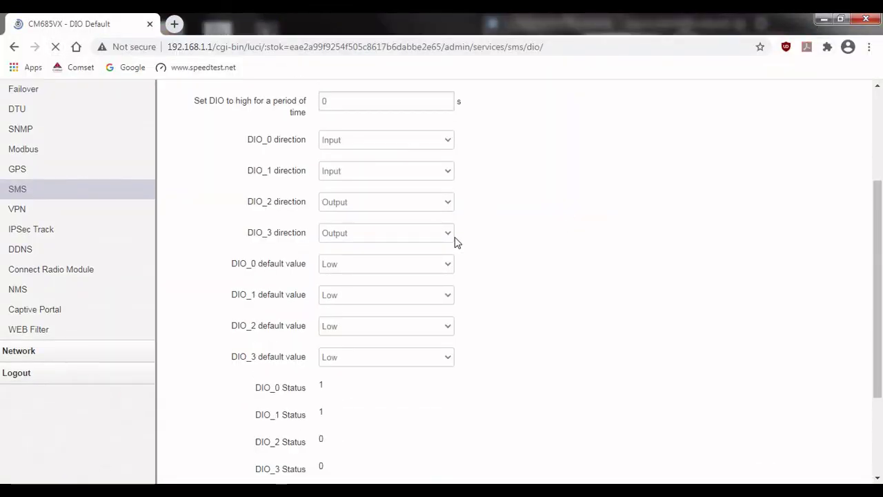
{"action": "scroll", "coordinate": [418, 331], "scroll_direction": "up", "scroll_amount": 3}
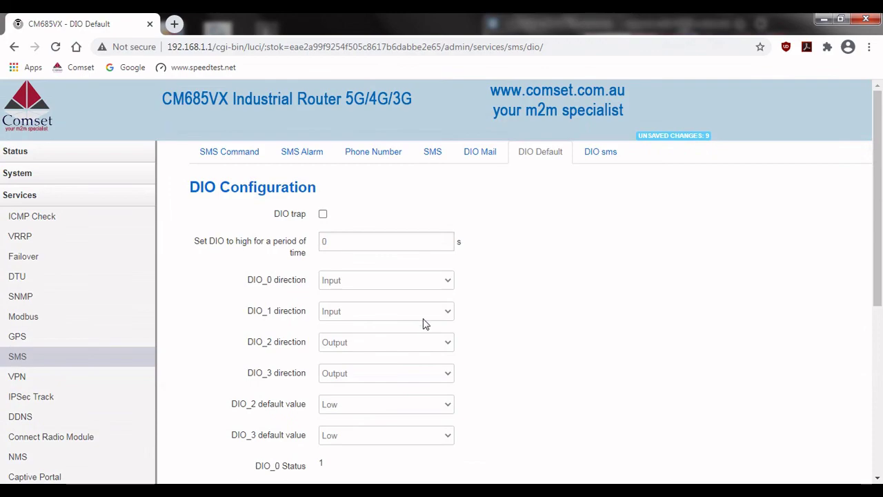